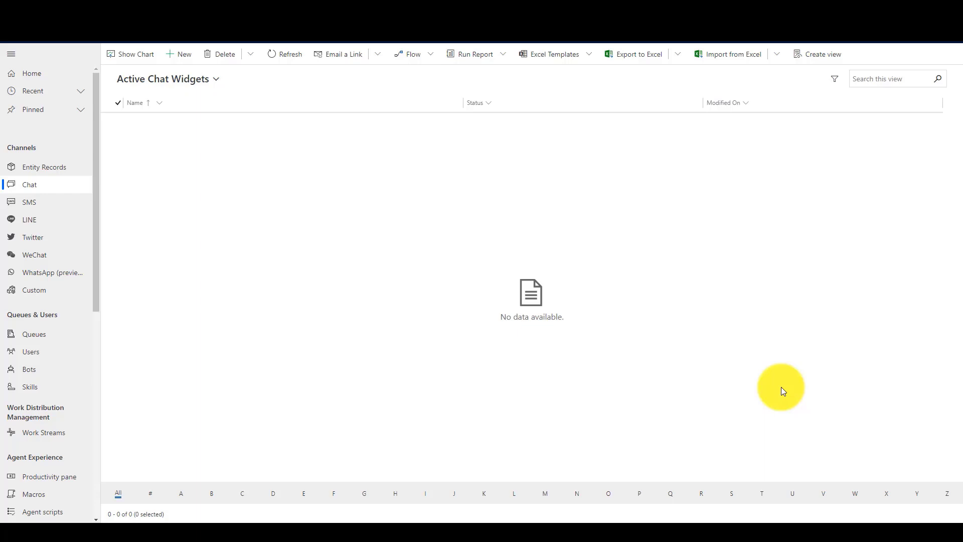
Show the Active SMS Numbers list, then scroll the navigation down to Settings
left_click(27, 208)
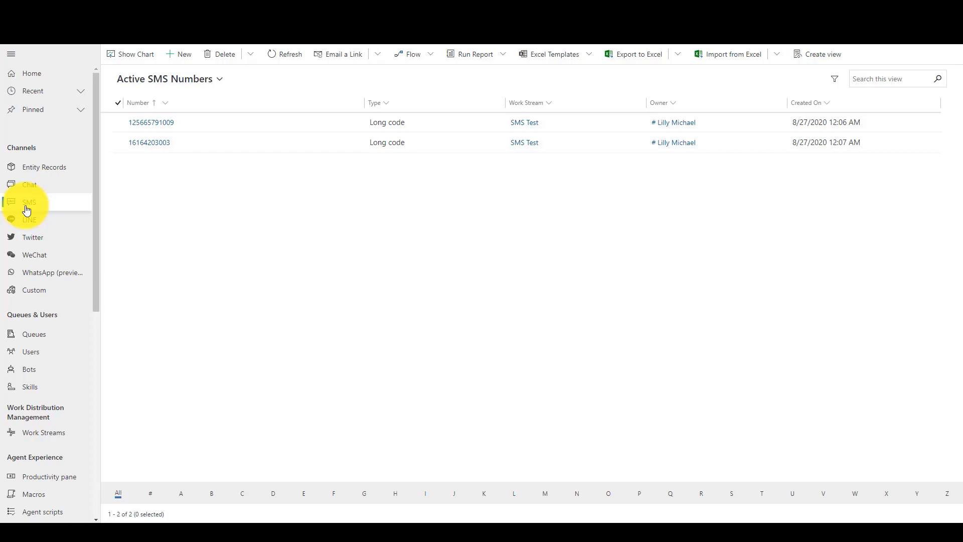
scroll(27, 210, "down", 1)
scroll(27, 210, "down", 2)
scroll(27, 209, "down", 3)
scroll(30, 251, "down", 1)
scroll(32, 291, "down", 1)
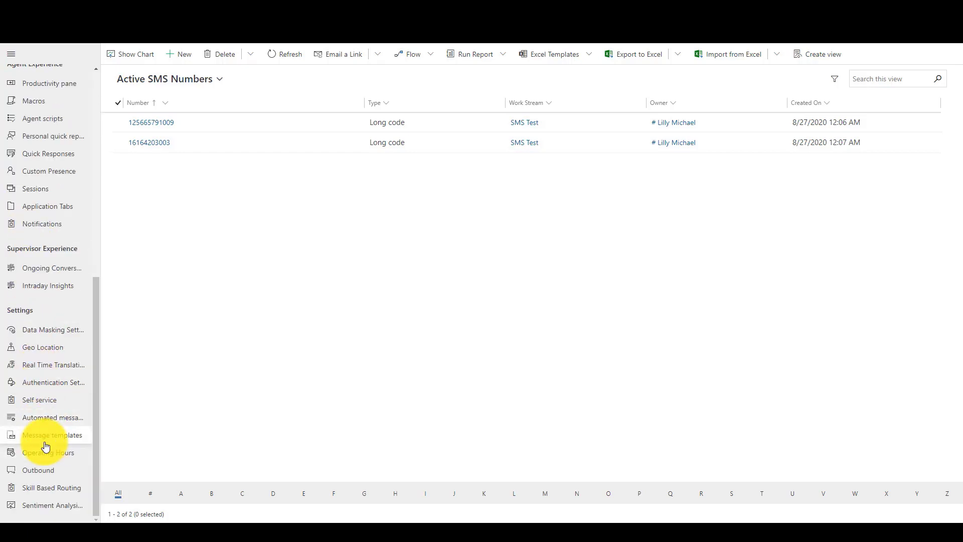
Start a new message template named 'Outbound Message Template' with English - United States default language
left_click(45, 446)
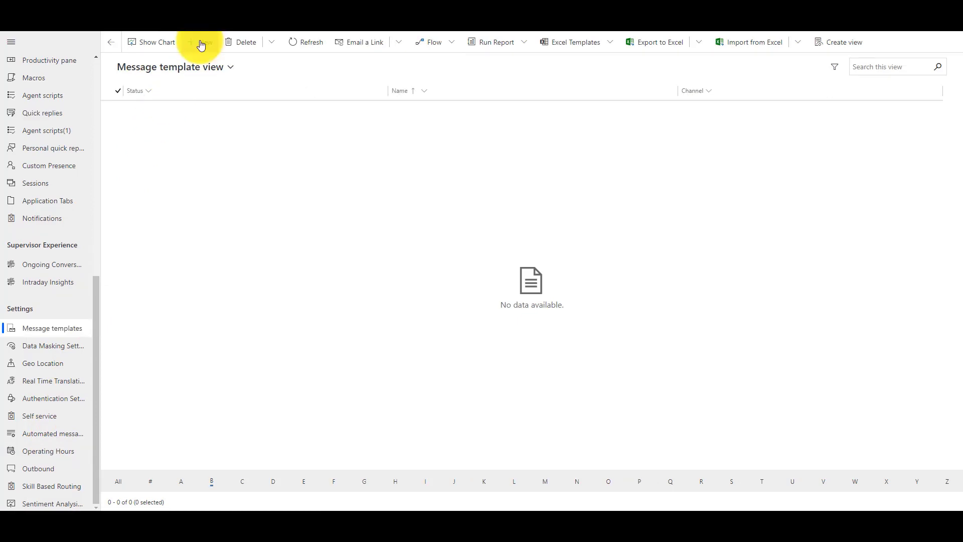
left_click(200, 44)
type("Outbound Message Template")
left_click(248, 185)
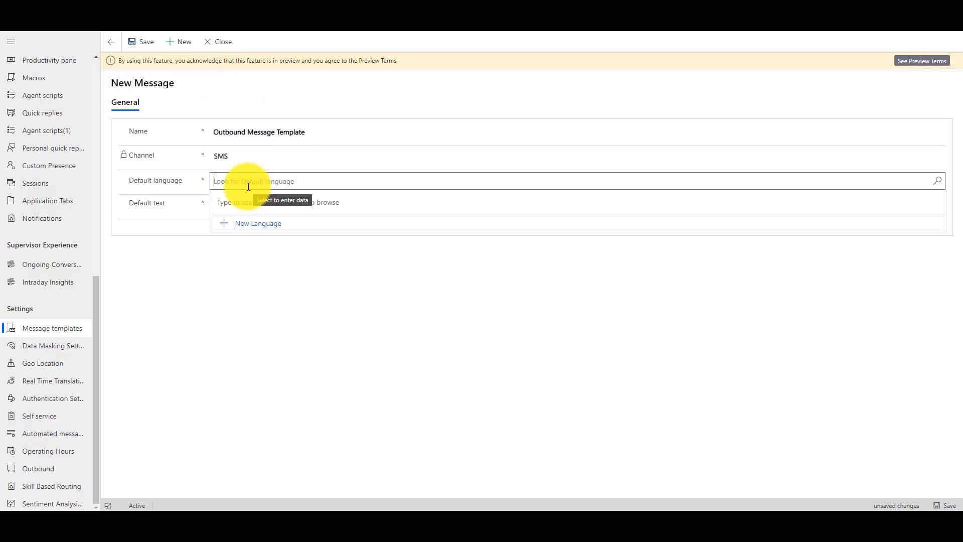
left_click(247, 209)
Enter 'Hello {CustomerName}, Your case has been created!' as the default text and save
type("Hello ")
type("{CustomerName")
type("}, your")
key("BackSpace")
key("BackSpace")
key("BackSpace")
type("Your case has been created!")
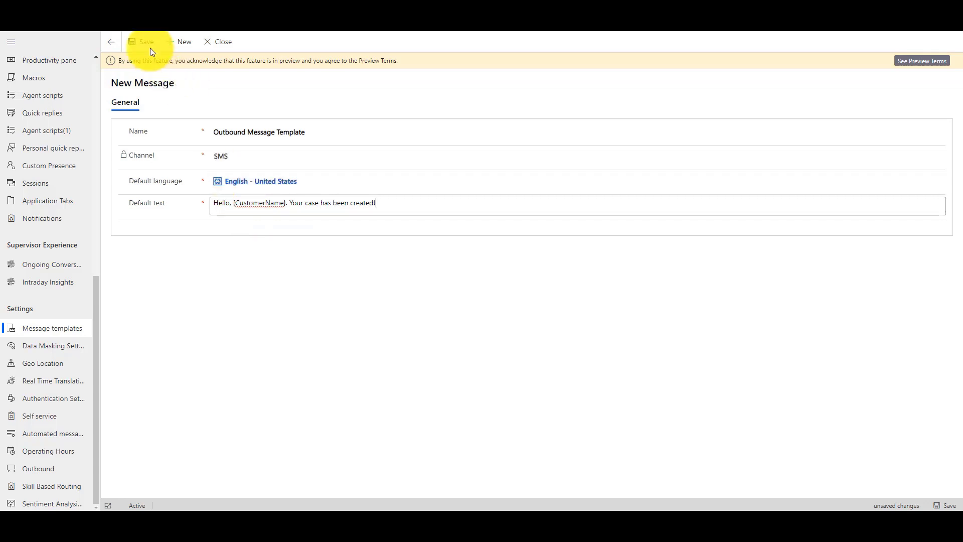
left_click(145, 43)
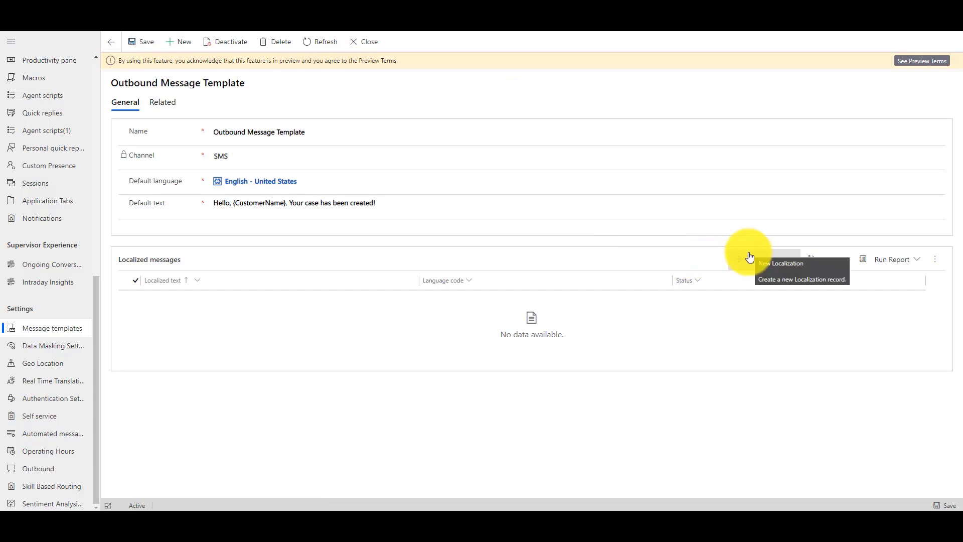
left_click(765, 266)
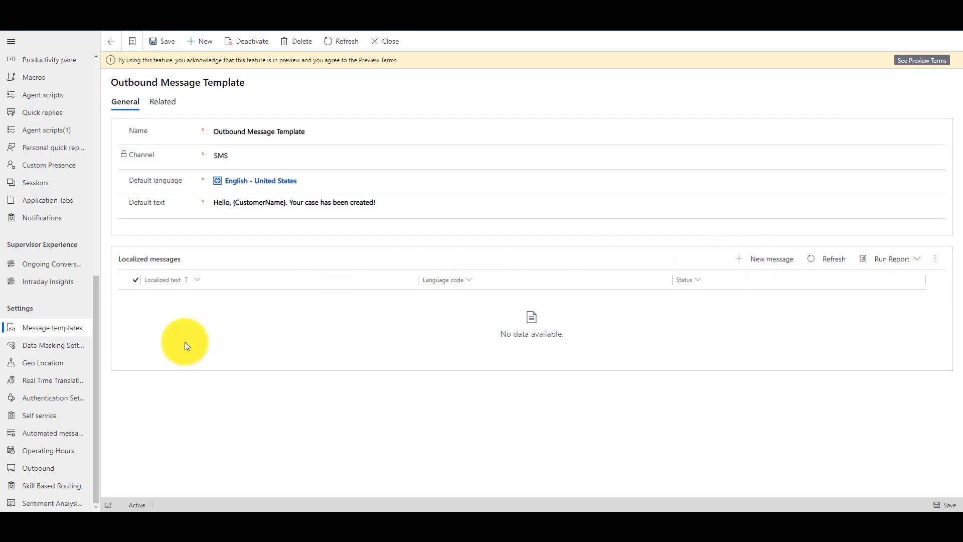
Start a new outbound configuration named 'Outbound Configuration' with Show in timeline on
left_click(33, 468)
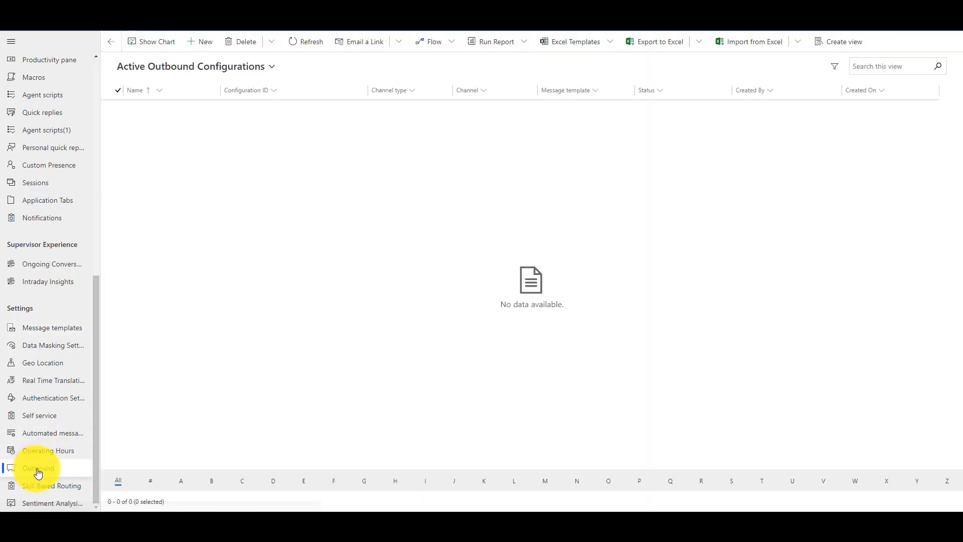
left_click(207, 44)
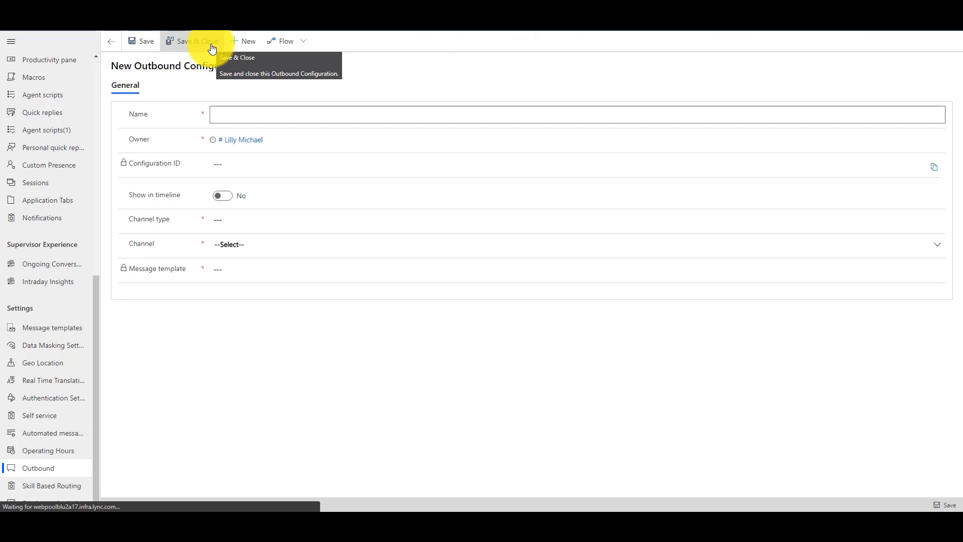
type("Outbound ")
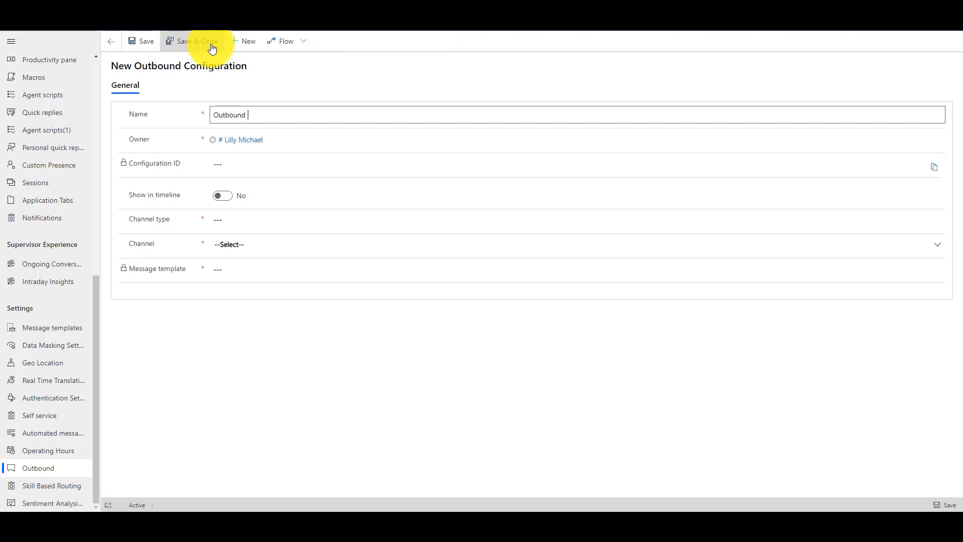
type("Confi")
type("guration")
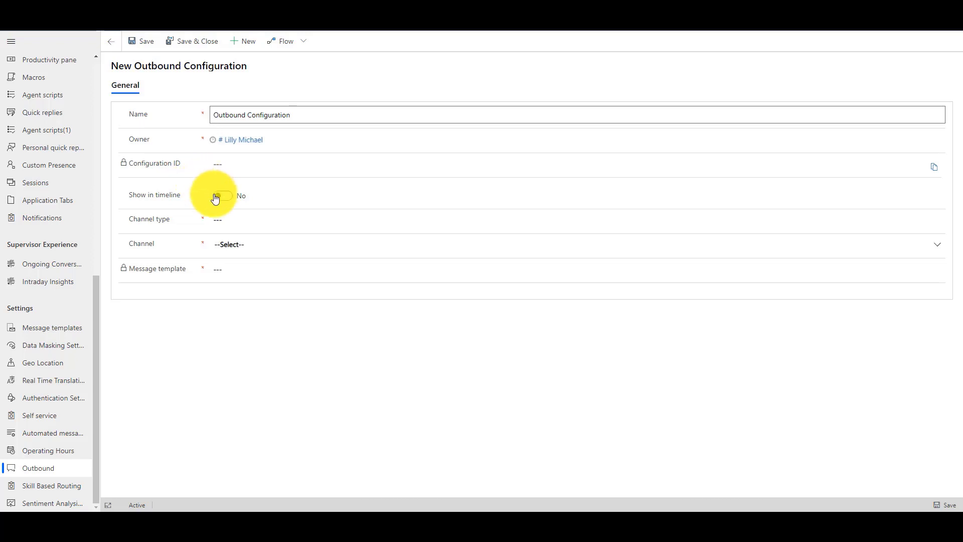
left_click(219, 196)
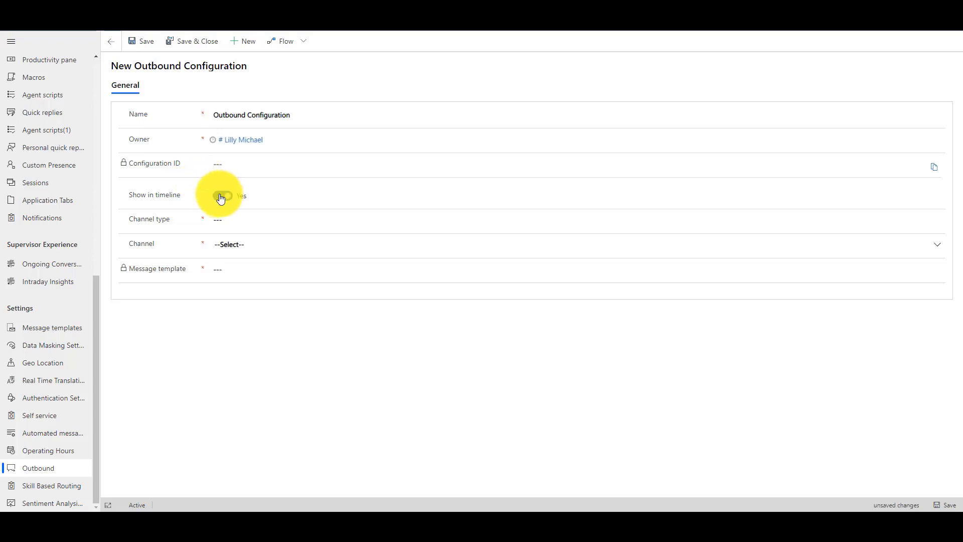
left_click(224, 223)
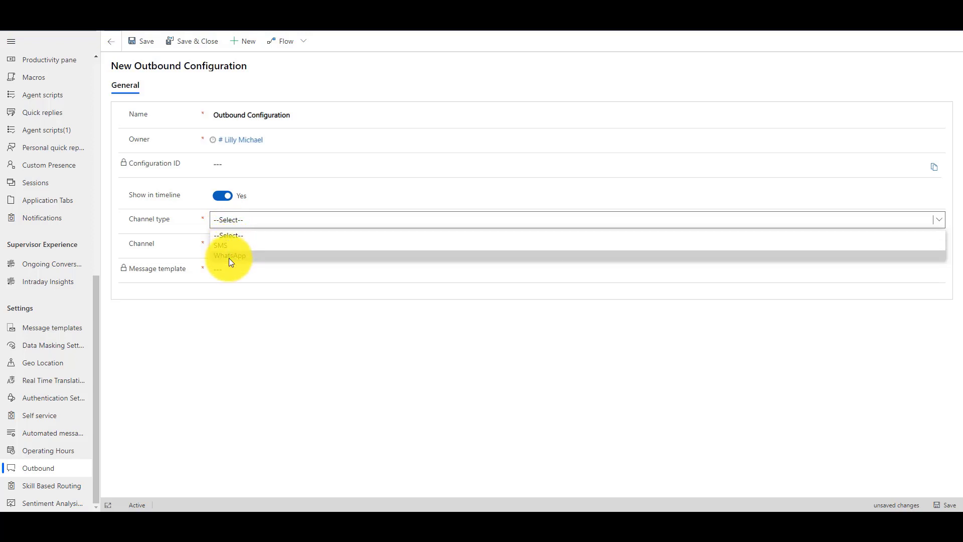
left_click(227, 248)
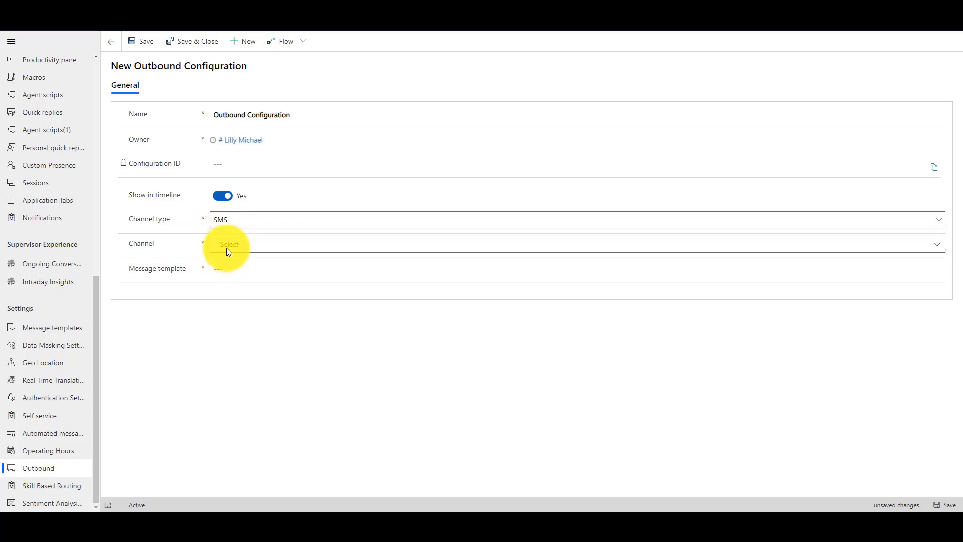
left_click(226, 246)
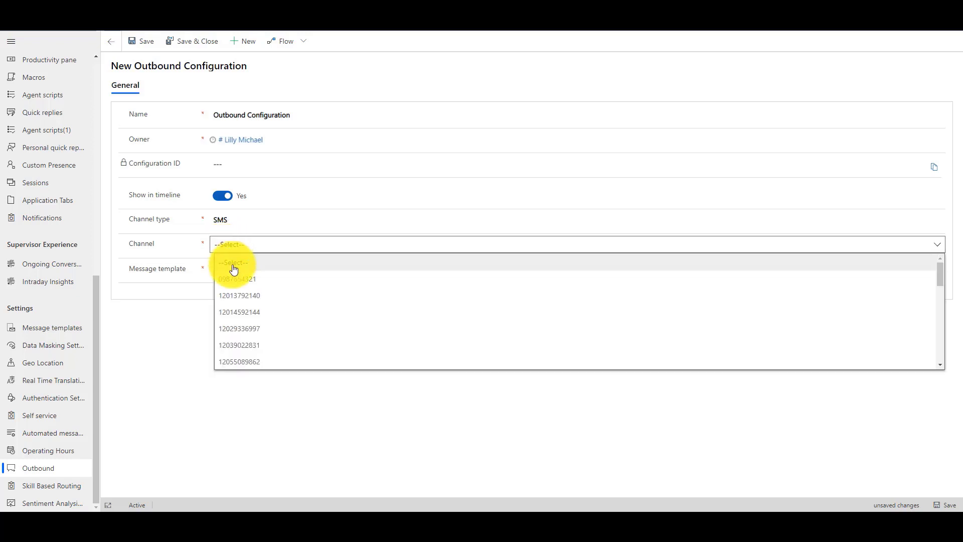
left_click(238, 295)
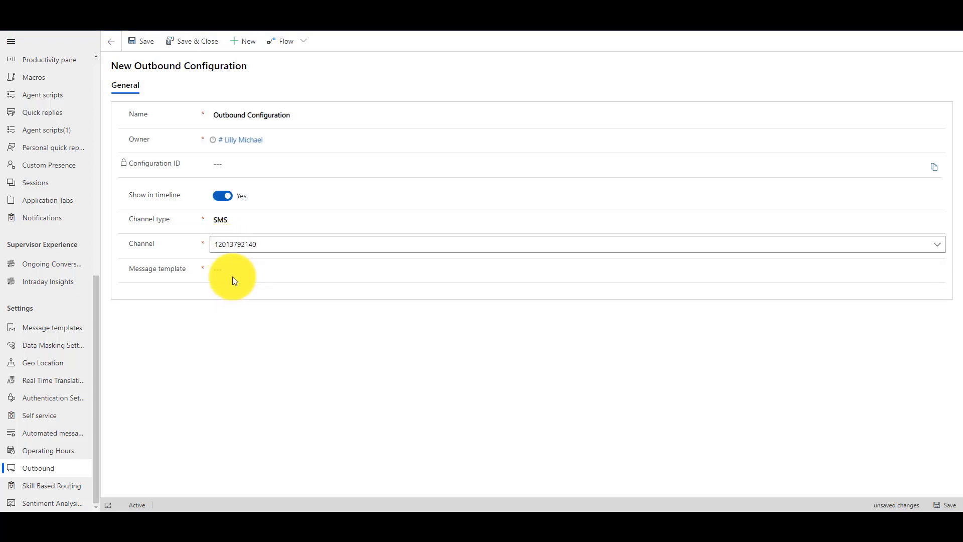
left_click(232, 270)
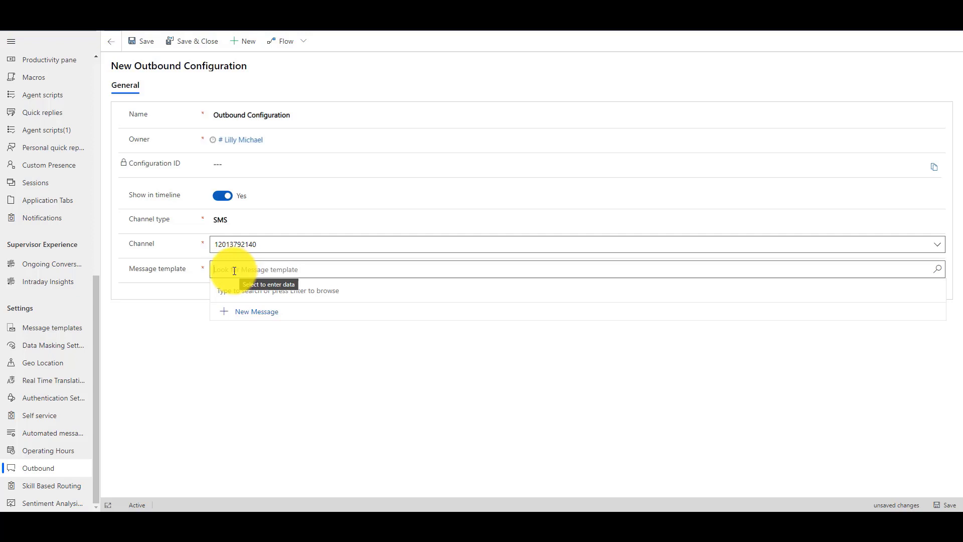
type("outb")
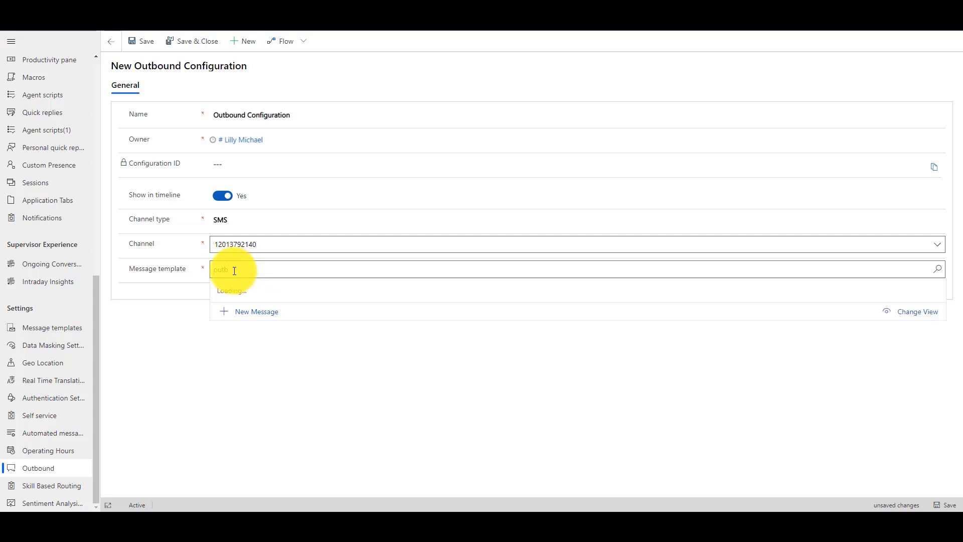
left_click(269, 307)
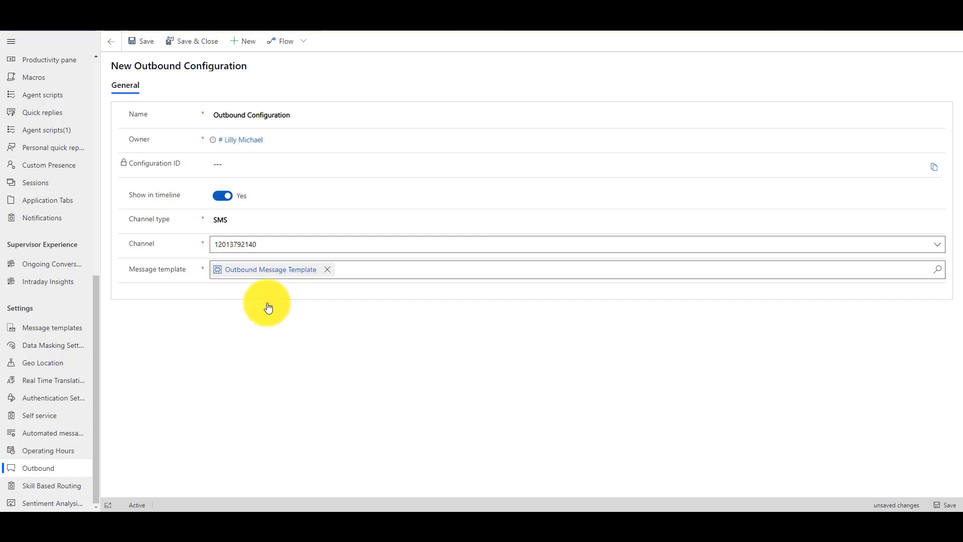
left_click(142, 41)
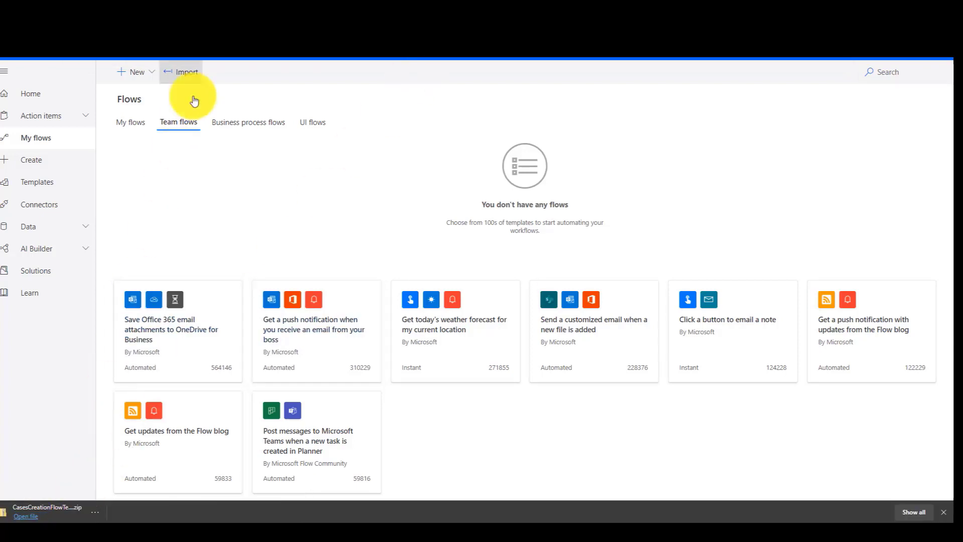
Upload the CasesCreationFlow zip package and set the flow to be created as new
left_click(187, 72)
left_click(877, 135)
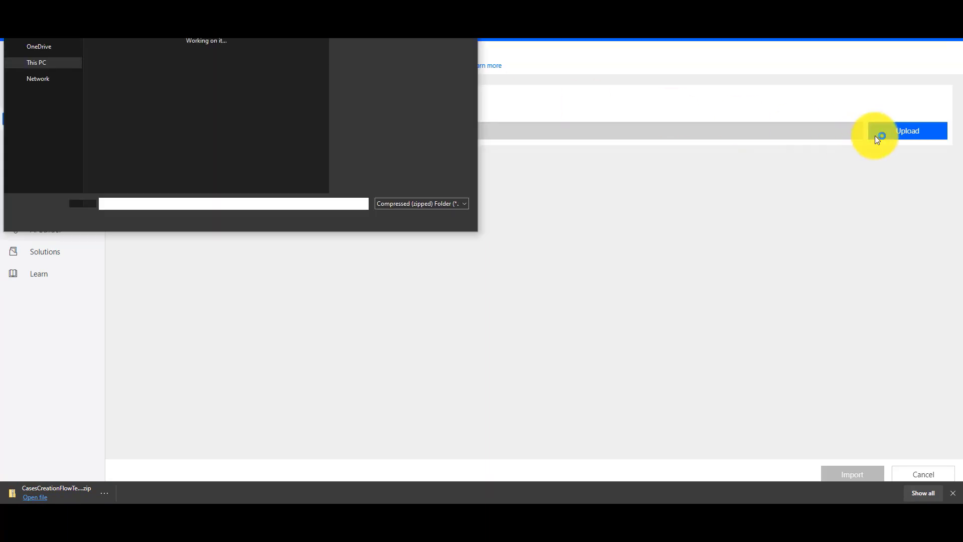
left_click(137, 89)
left_click(373, 234)
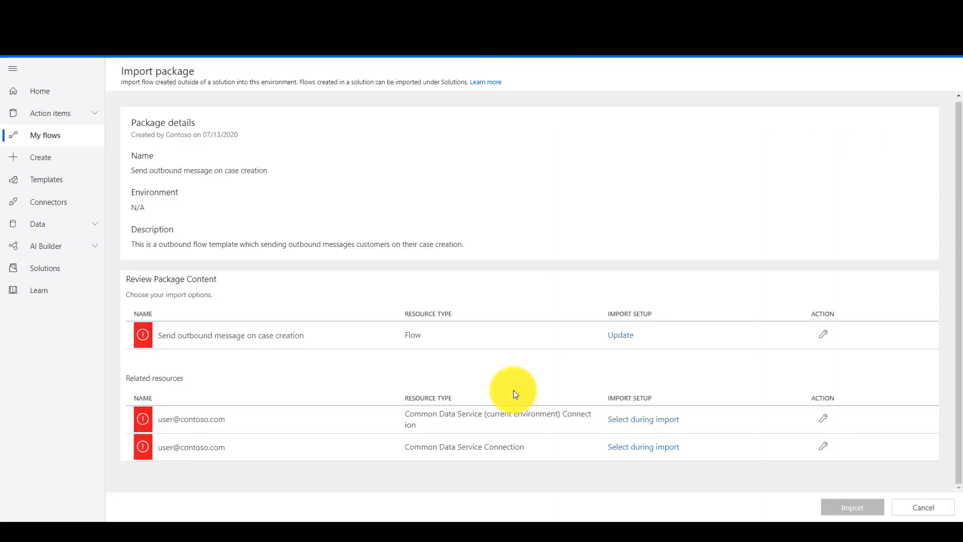
left_click(621, 336)
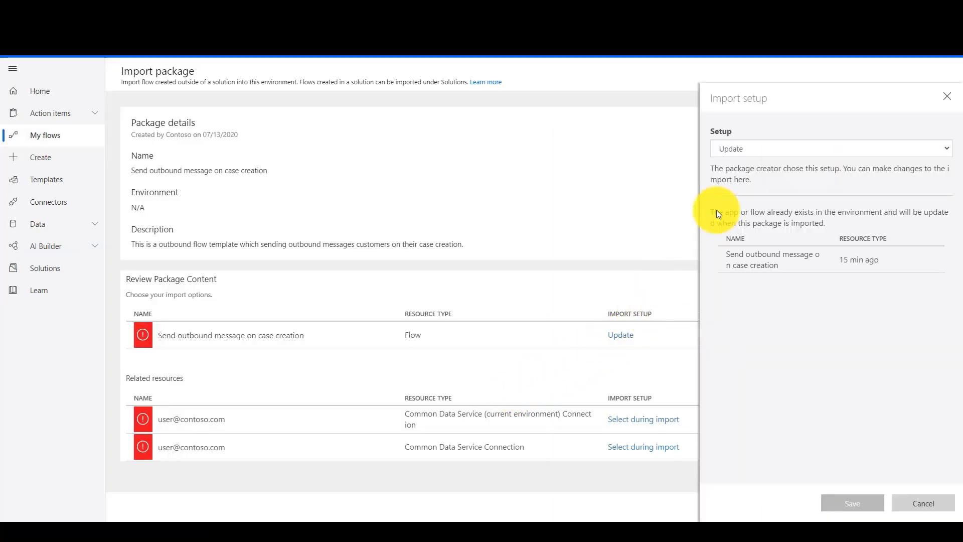
left_click(760, 151)
left_click(763, 156)
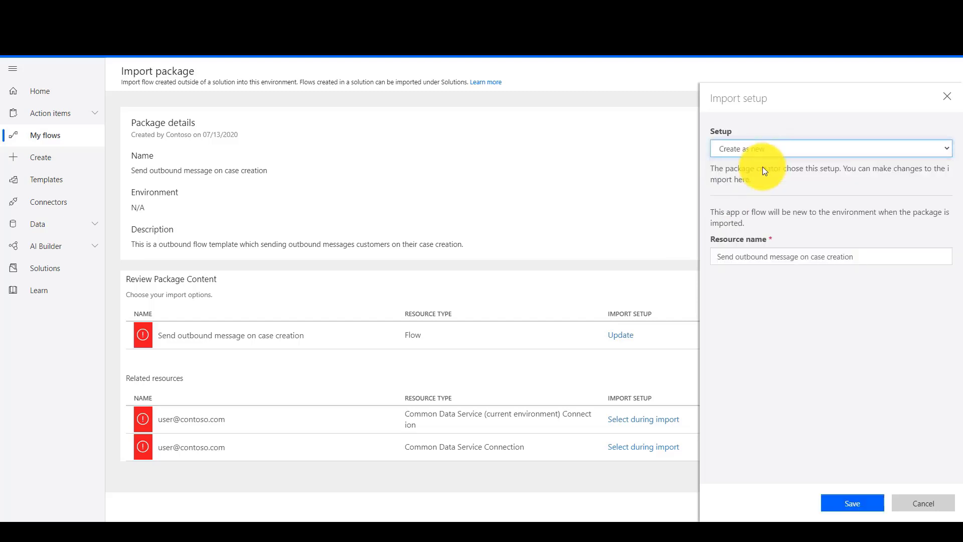
left_click(835, 504)
Assign existing connections to both related resources, import the package and open the flow
left_click(678, 429)
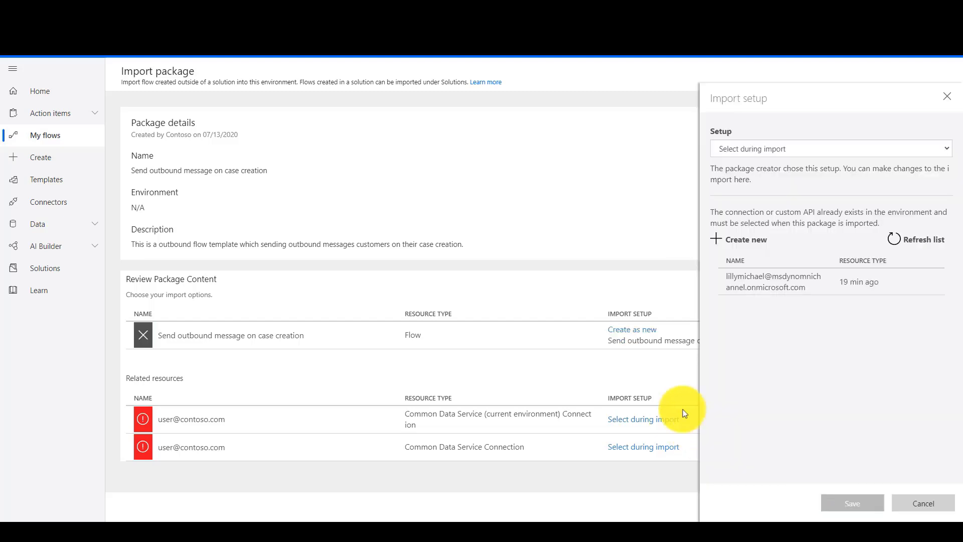
left_click(753, 289)
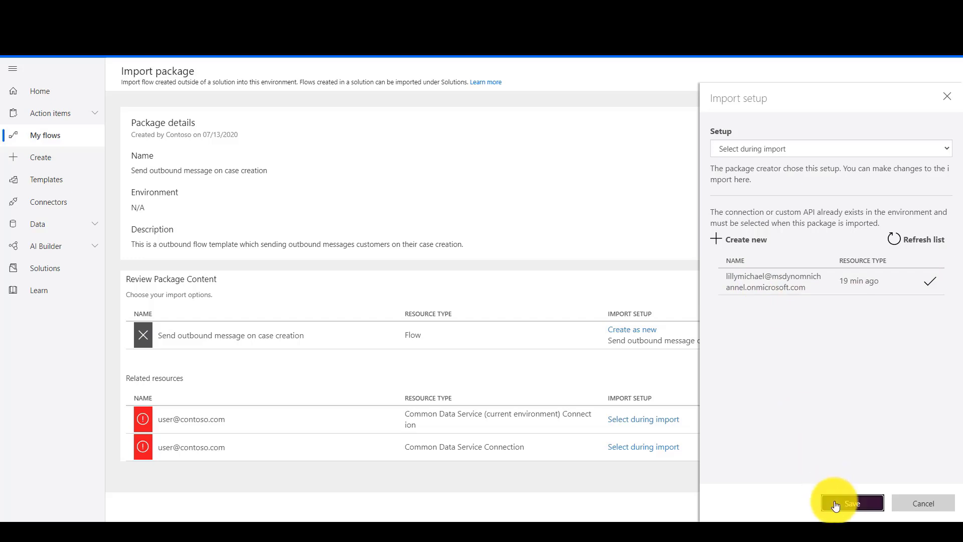
left_click(843, 503)
left_click(676, 446)
left_click(742, 283)
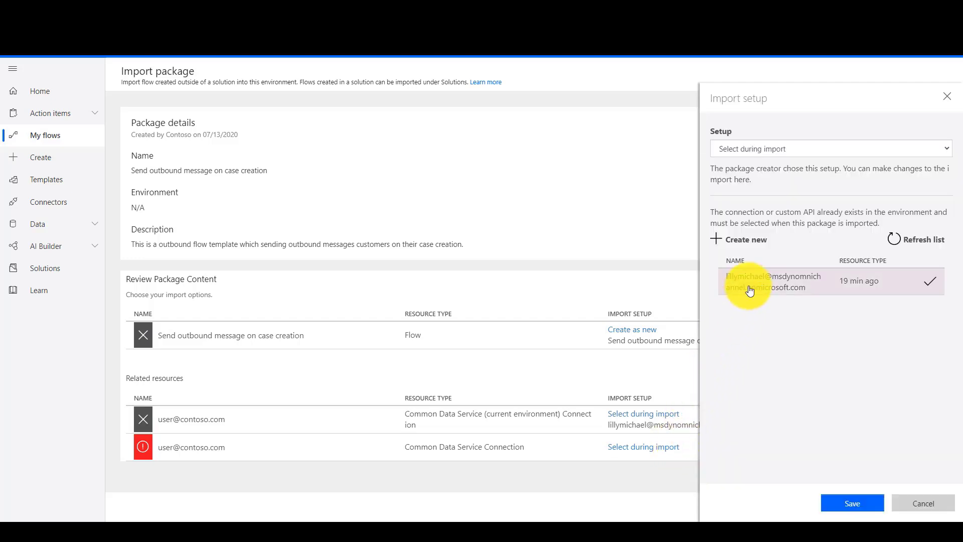
left_click(839, 504)
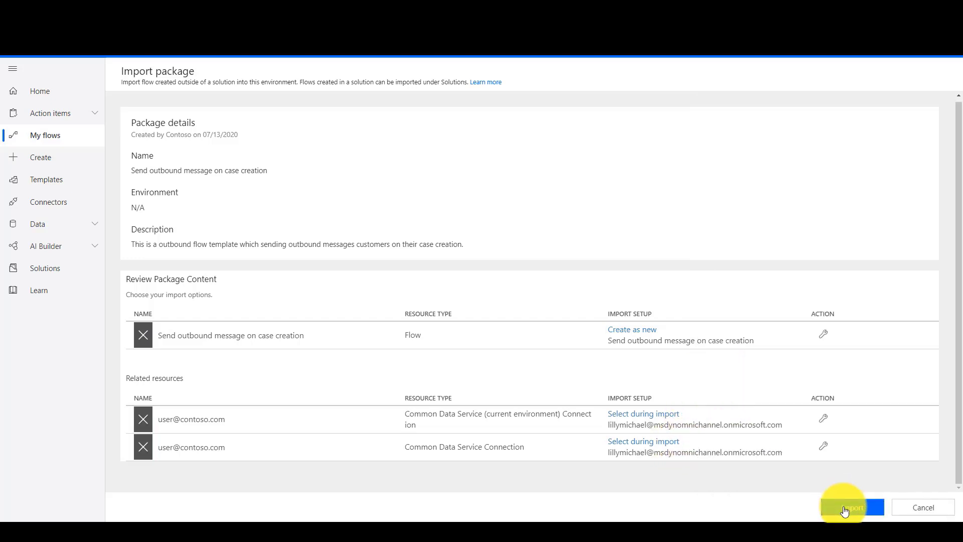
left_click(841, 508)
left_click(407, 133)
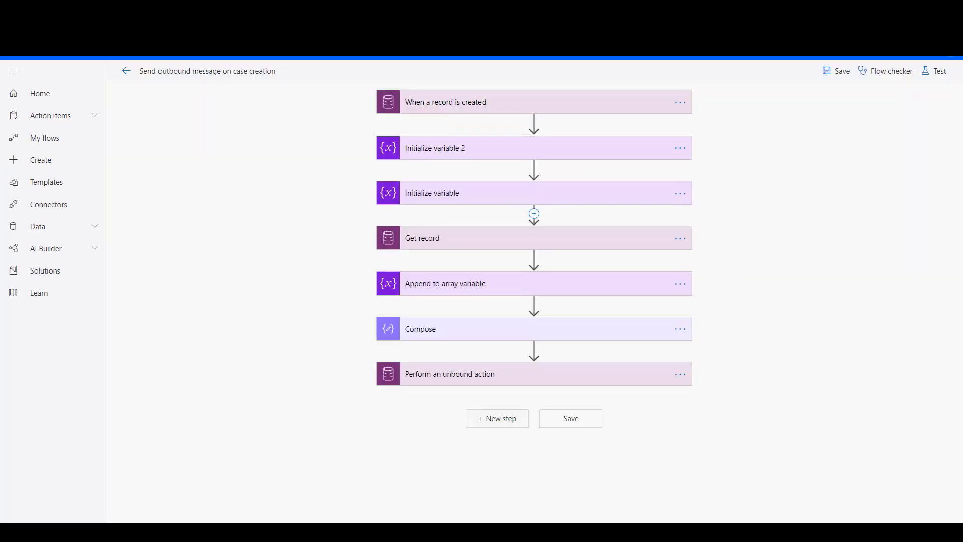
Expand the record-created trigger, ContactList and ActivityRelationship variables, and the Get record step
left_click(502, 113)
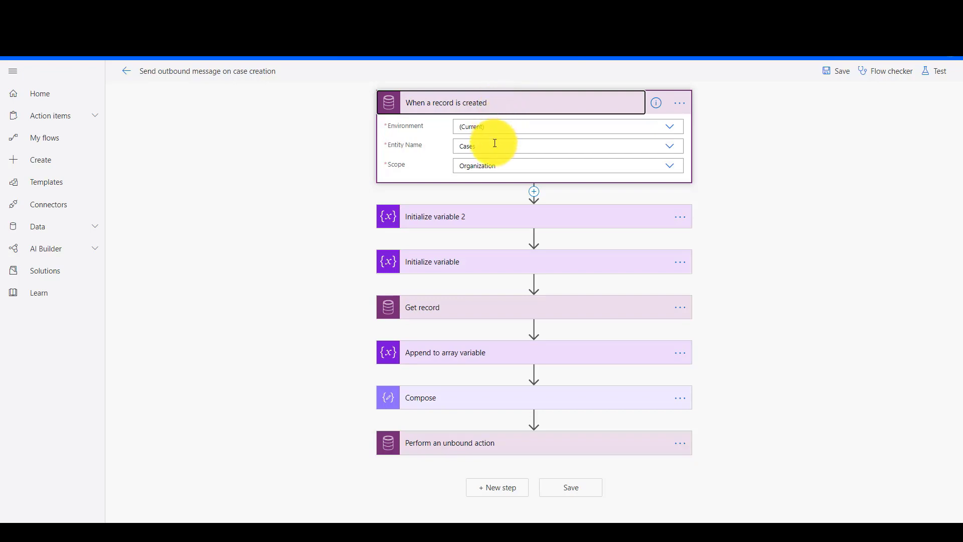
left_click(493, 226)
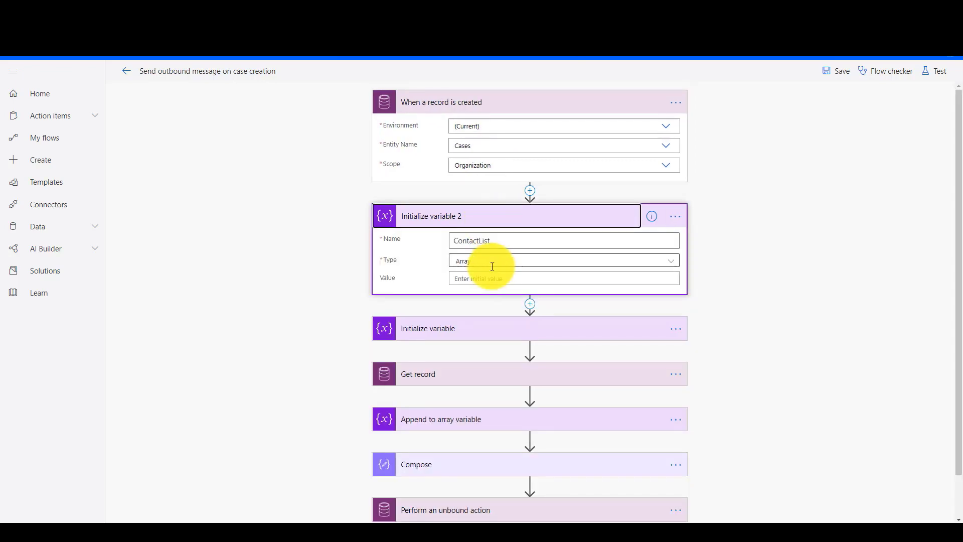
left_click(492, 327)
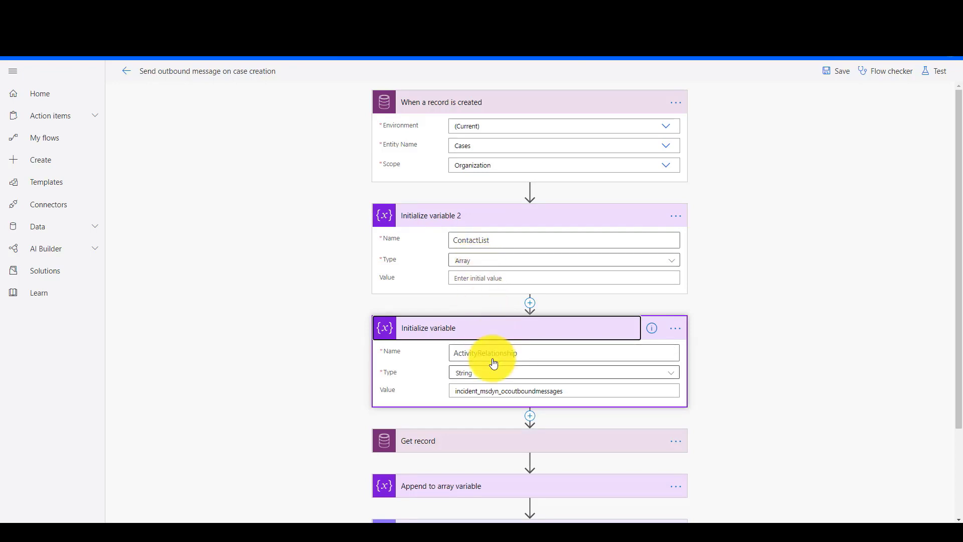
scroll(493, 362, "down", 1)
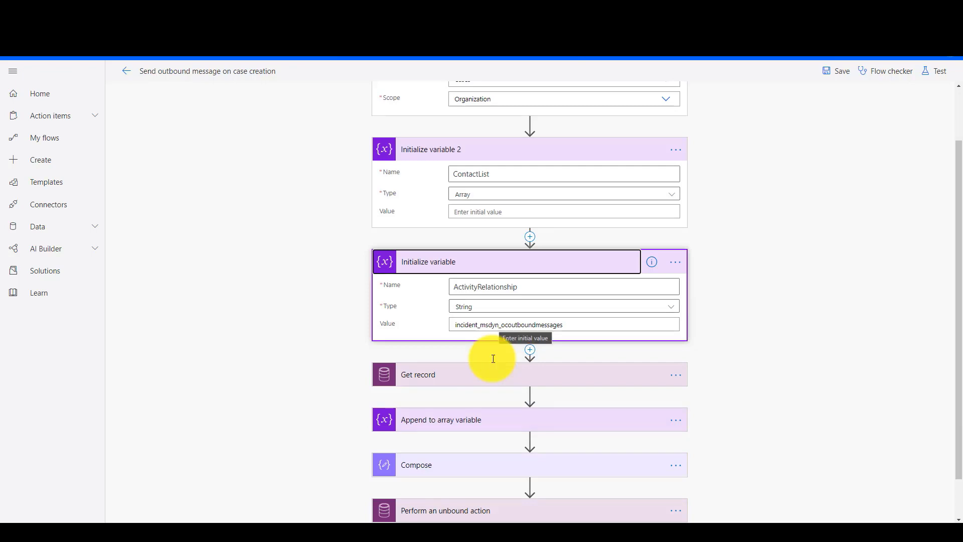
scroll(494, 359, "down", 1)
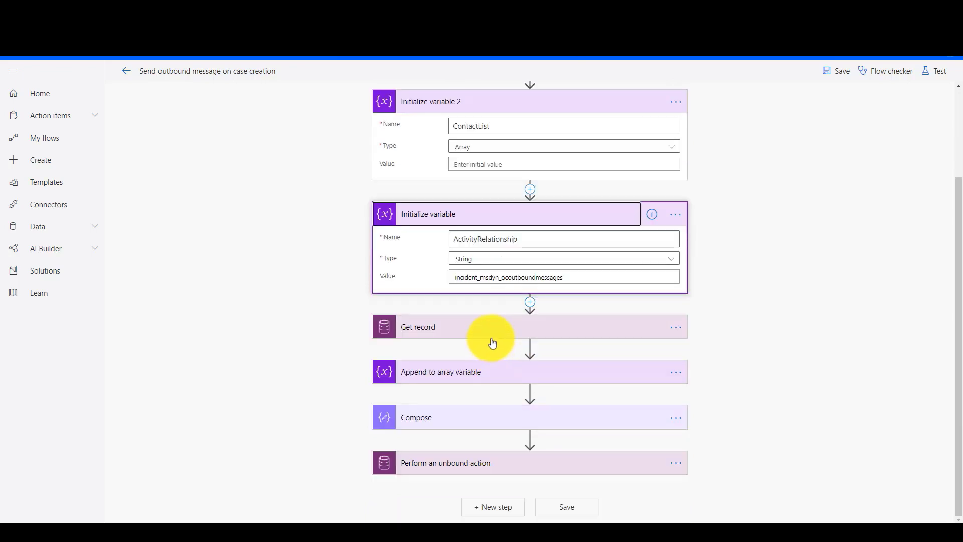
left_click(492, 341)
scroll(378, 344, "down", 1)
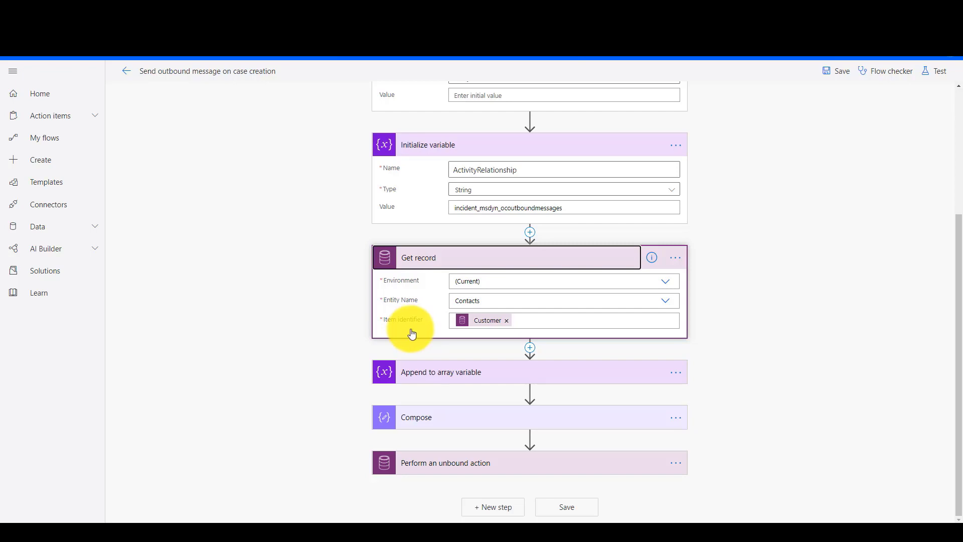
In Append to array variable, add a new line "CustomerName": using the contact's First Name
left_click(433, 375)
scroll(434, 380, "down", 1)
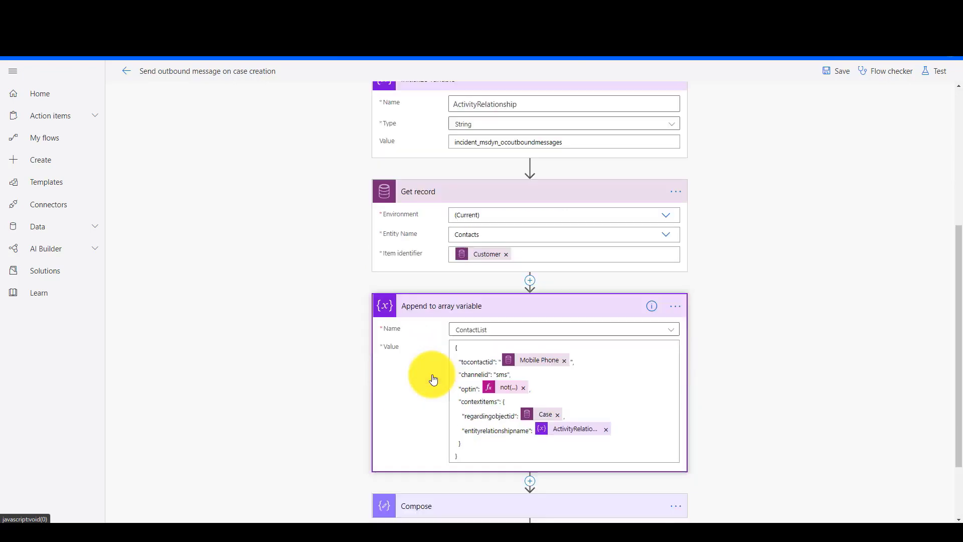
scroll(433, 380, "down", 1)
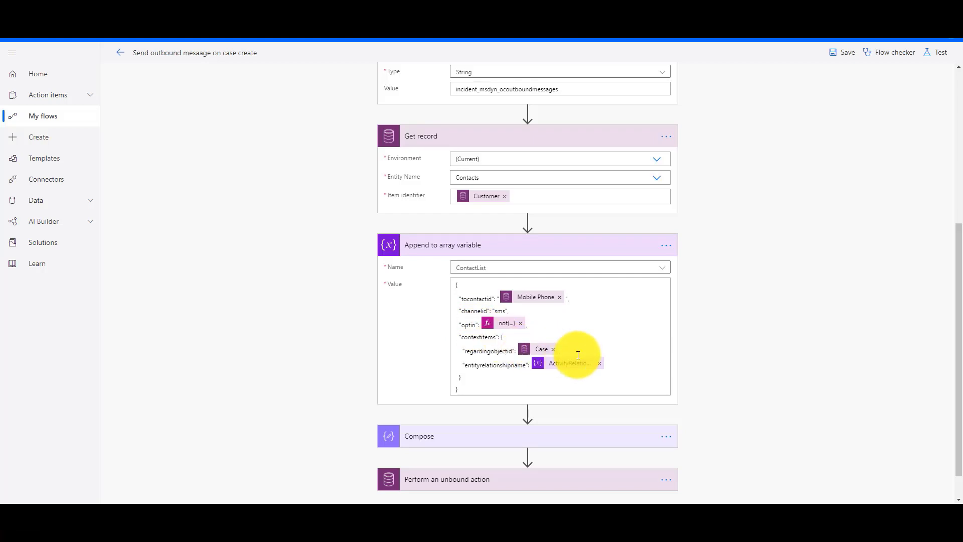
left_click(613, 364)
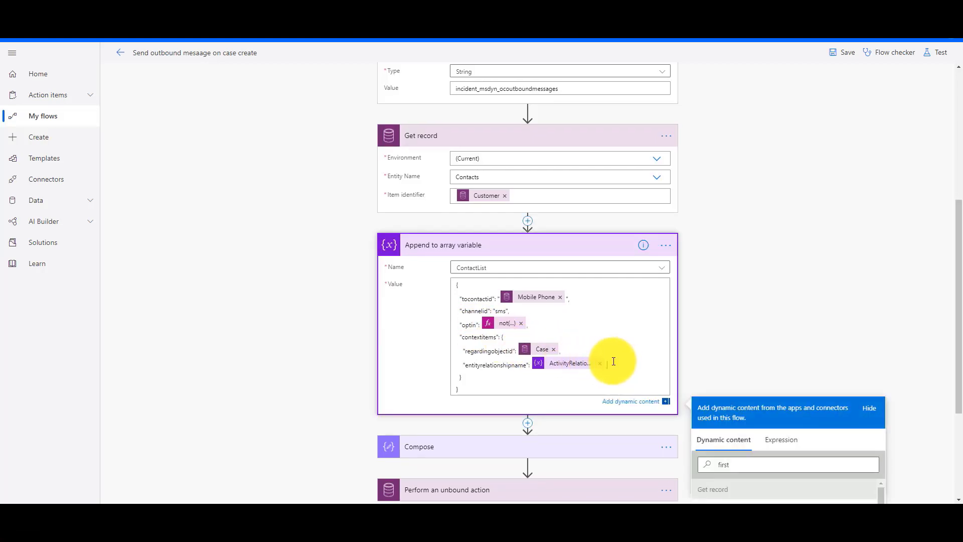
key("Return")
type("\"")
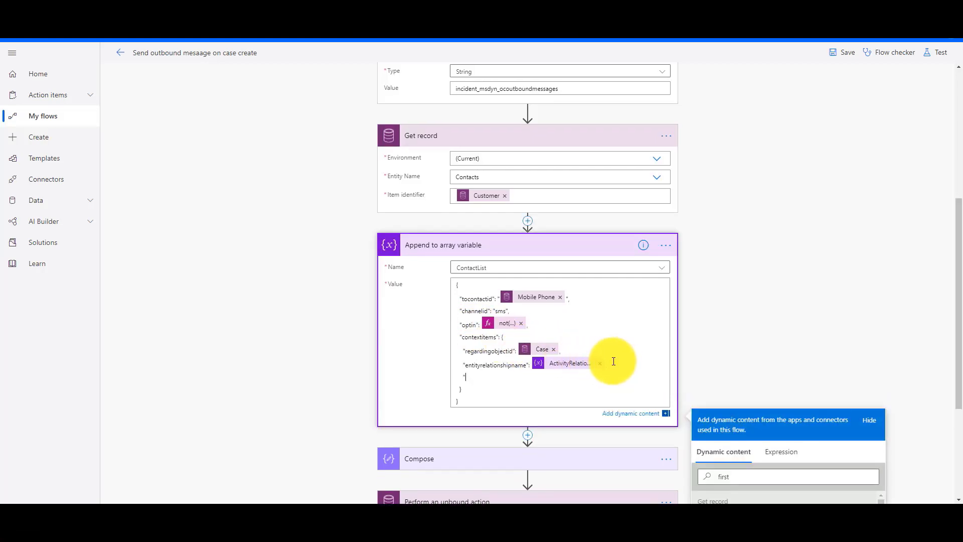
type("CustomerName\":")
scroll(732, 399, "down", 2)
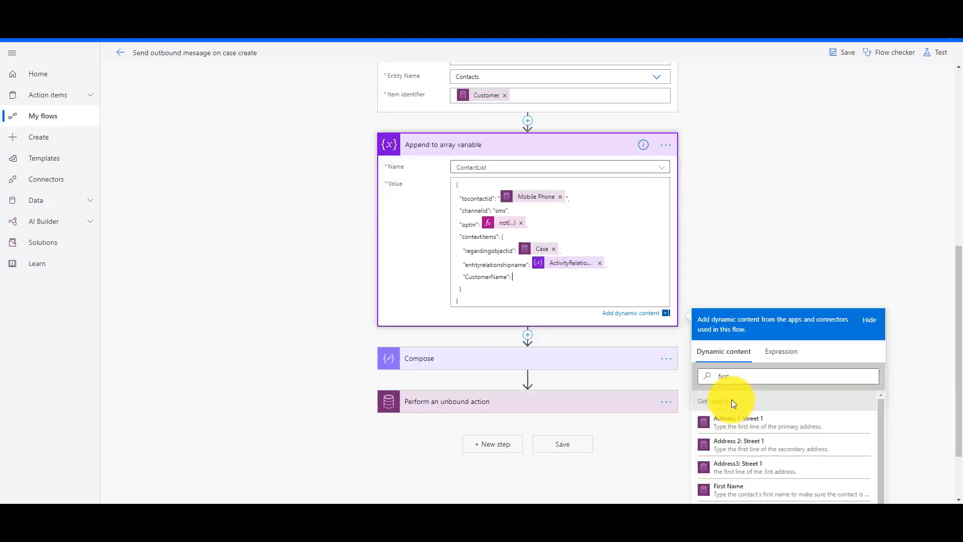
scroll(742, 388, "down", 2)
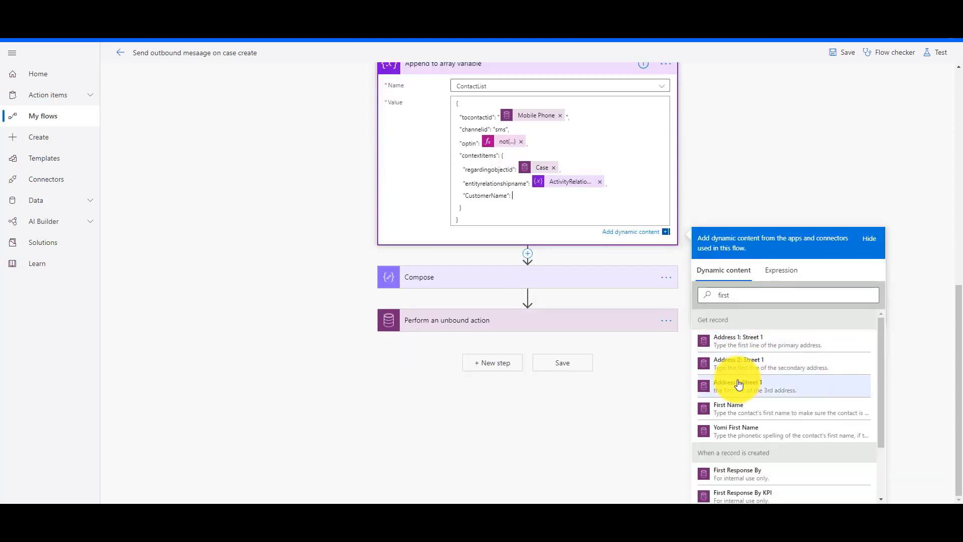
left_click(731, 407)
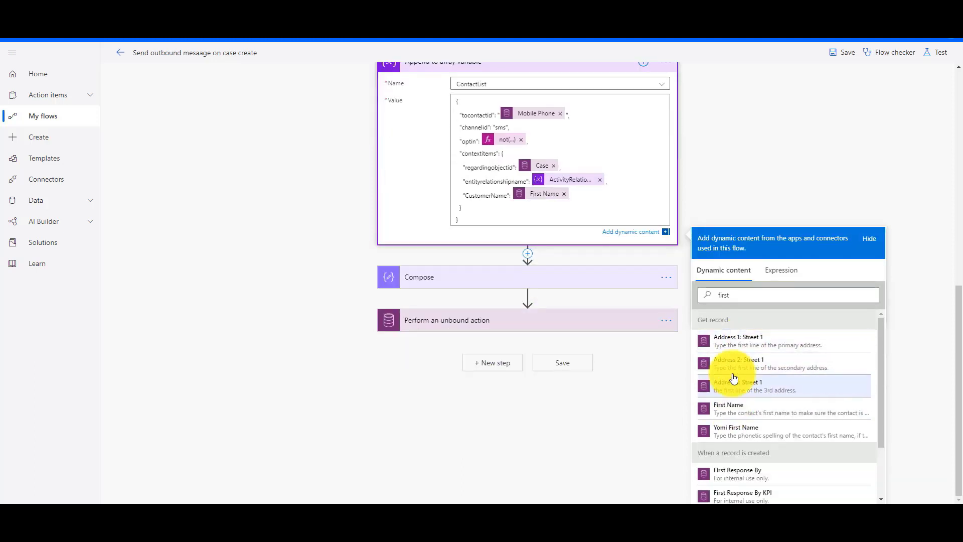
left_click(708, 186)
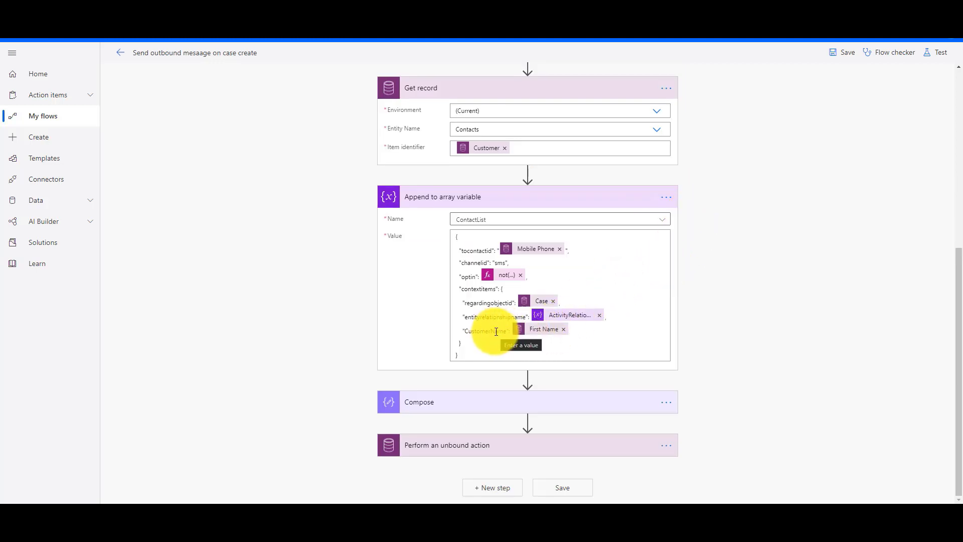
Replace the unbound action's zero config ID with 45038626-f4fc-ea11-a815-000d3a579c85
left_click(495, 404)
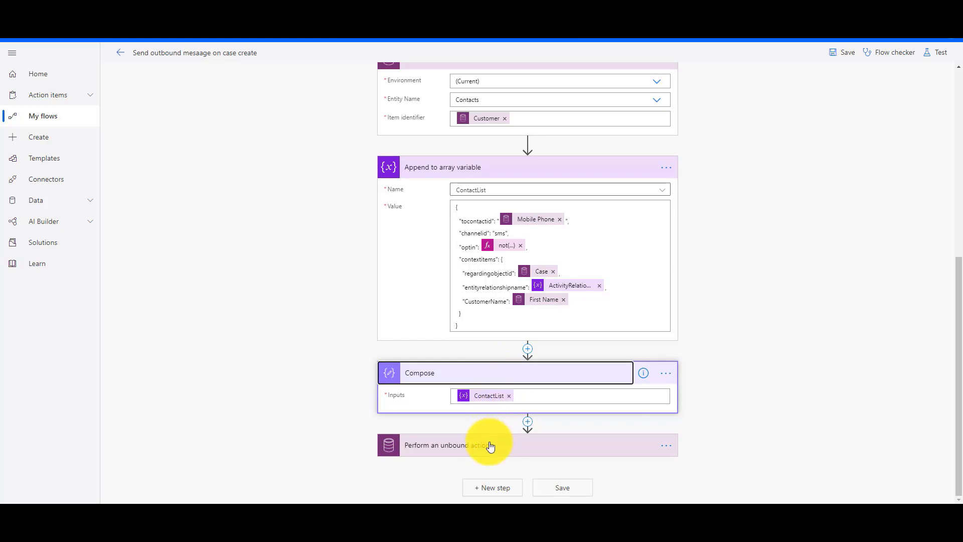
left_click(491, 445)
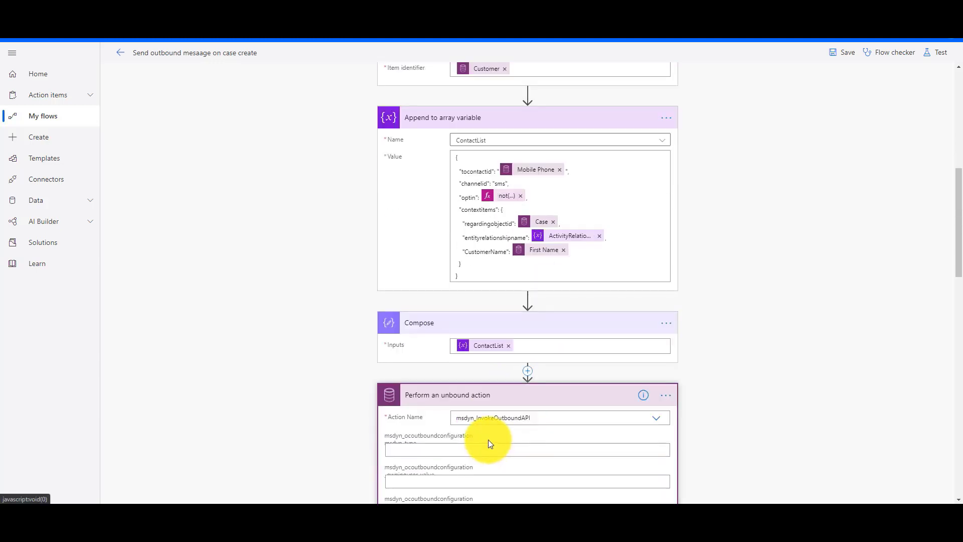
scroll(490, 445, "down", 10)
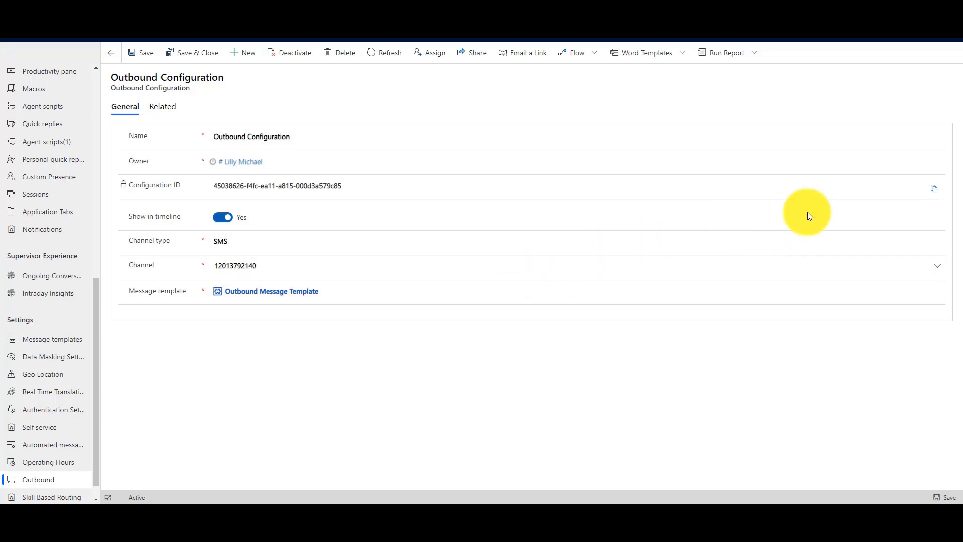
left_click(934, 190)
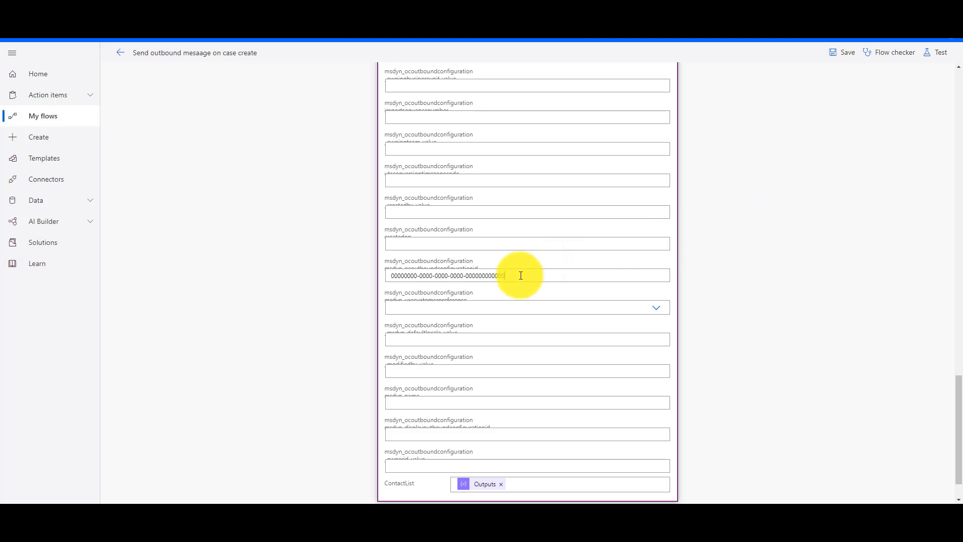
triple_click(521, 275)
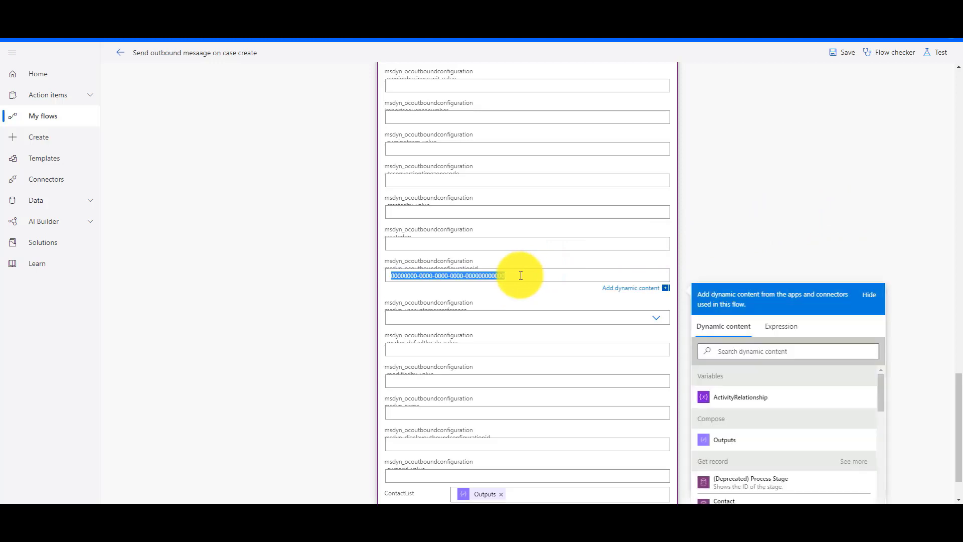
key("ctrl+v")
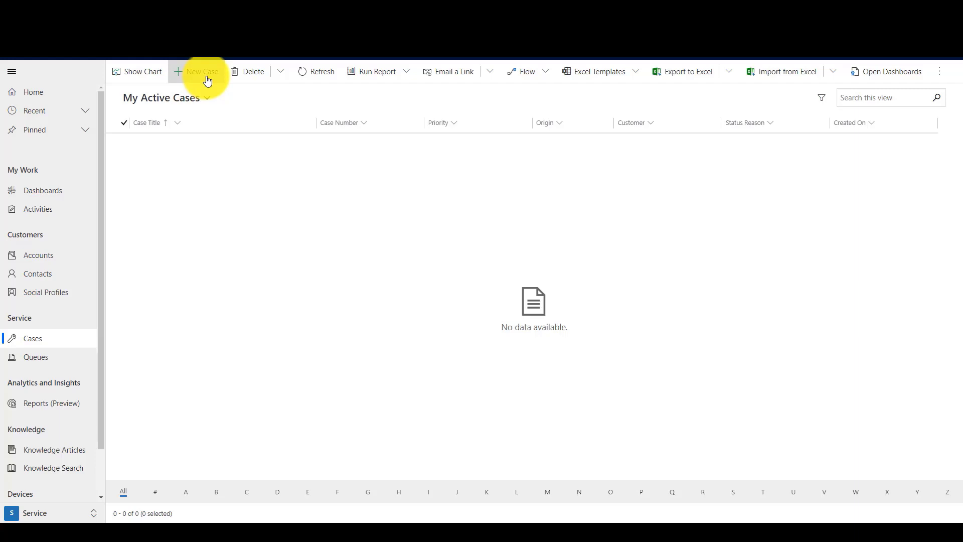
Create a case titled 'Outbound Case' with the searched contact as its customer
left_click(207, 80)
type("Outbound Case")
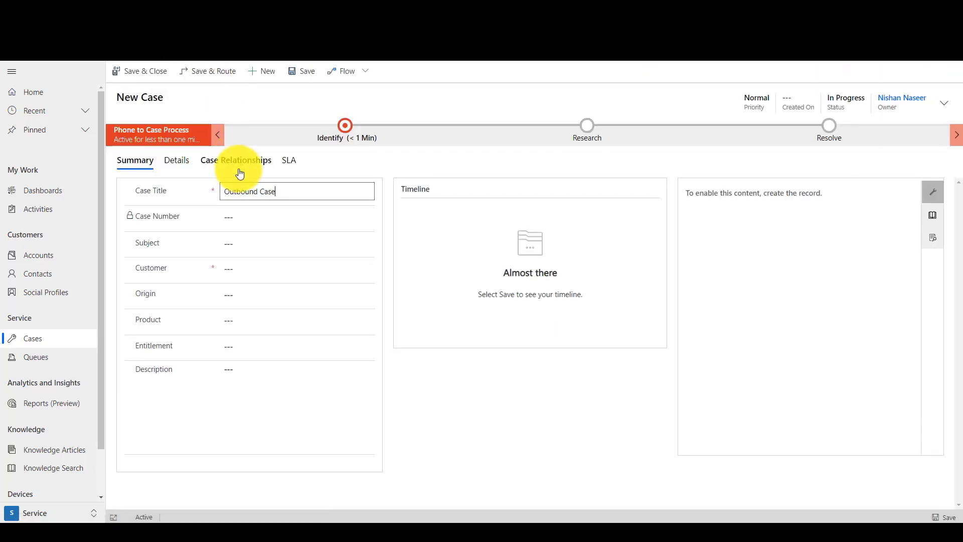
left_click(249, 266)
type("C")
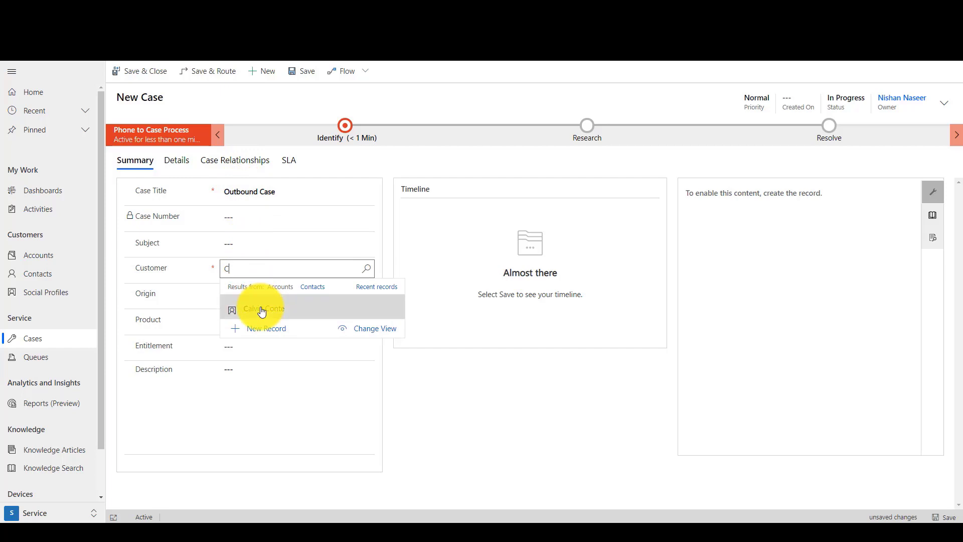
left_click(262, 311)
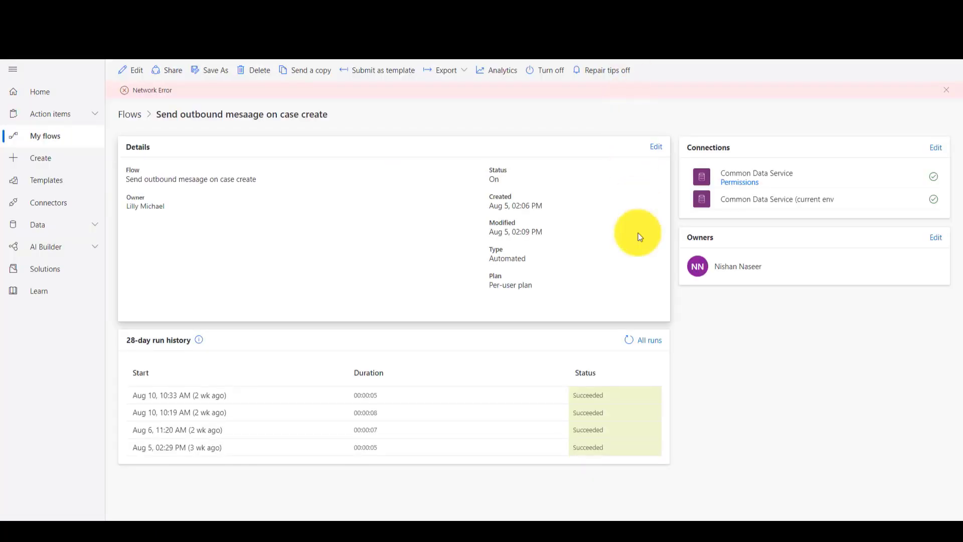
Open All runs to see the flow's newest run still Running
left_click(646, 341)
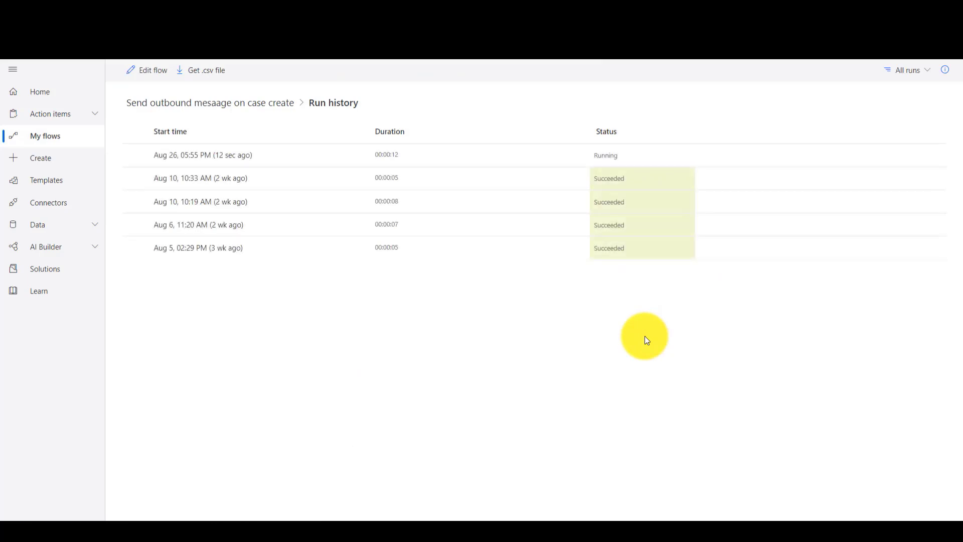
left_click(242, 163)
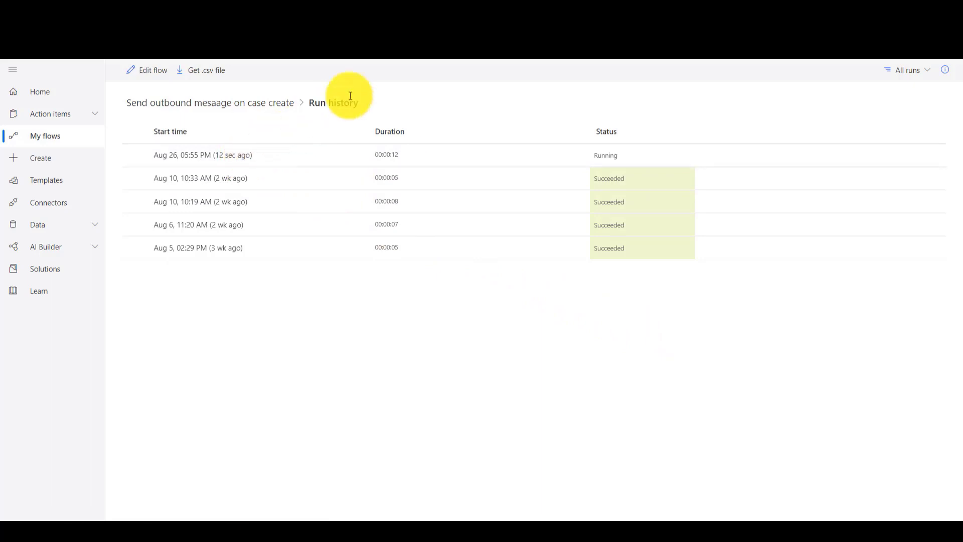
Open the Outbound Case row from My Active Cases to check its timeline
left_click(168, 151)
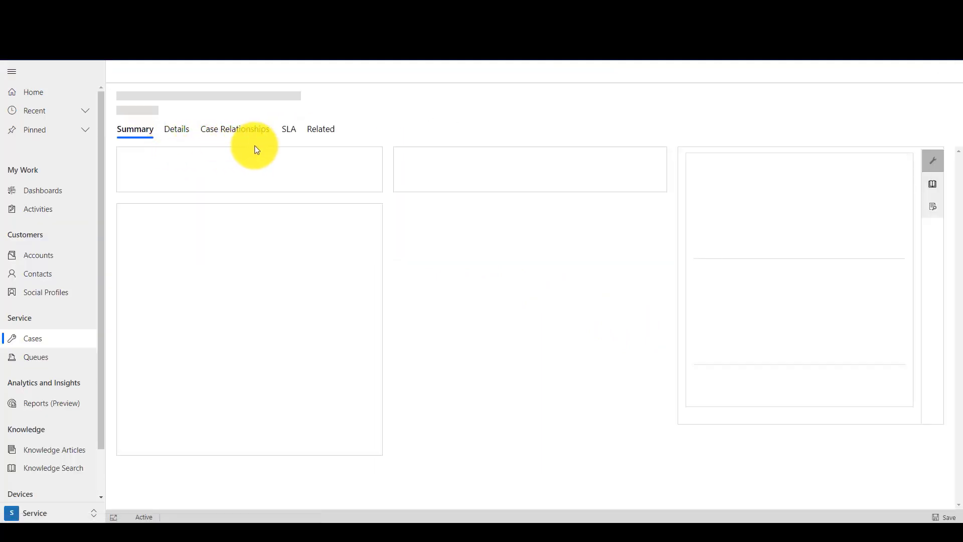